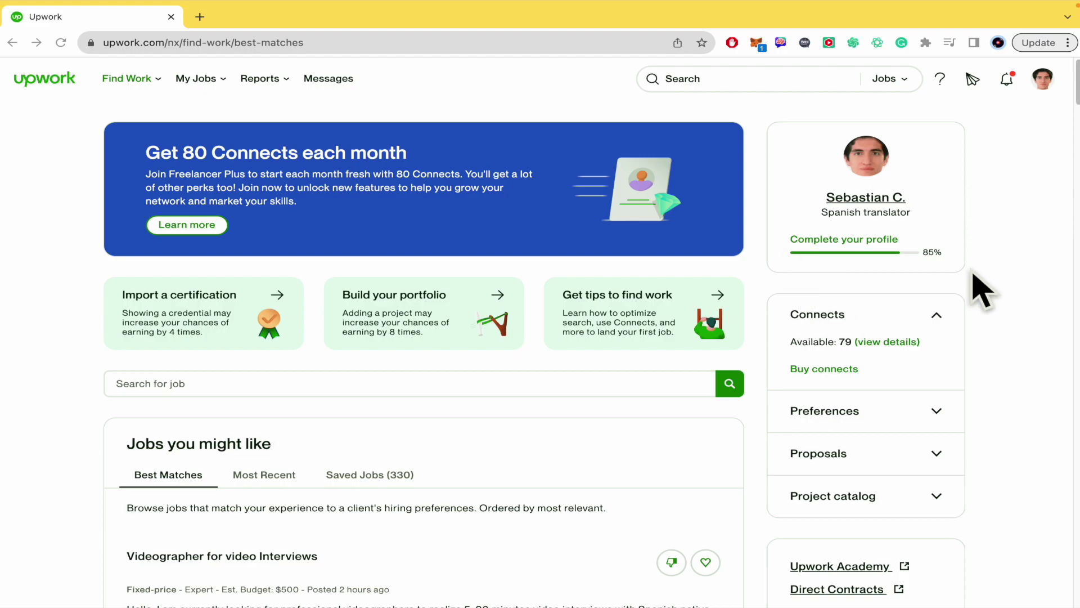
# - Go to Profile Settings > Contact Info and put the Account name and email panel into edit mode
pyautogui.click(878, 202)
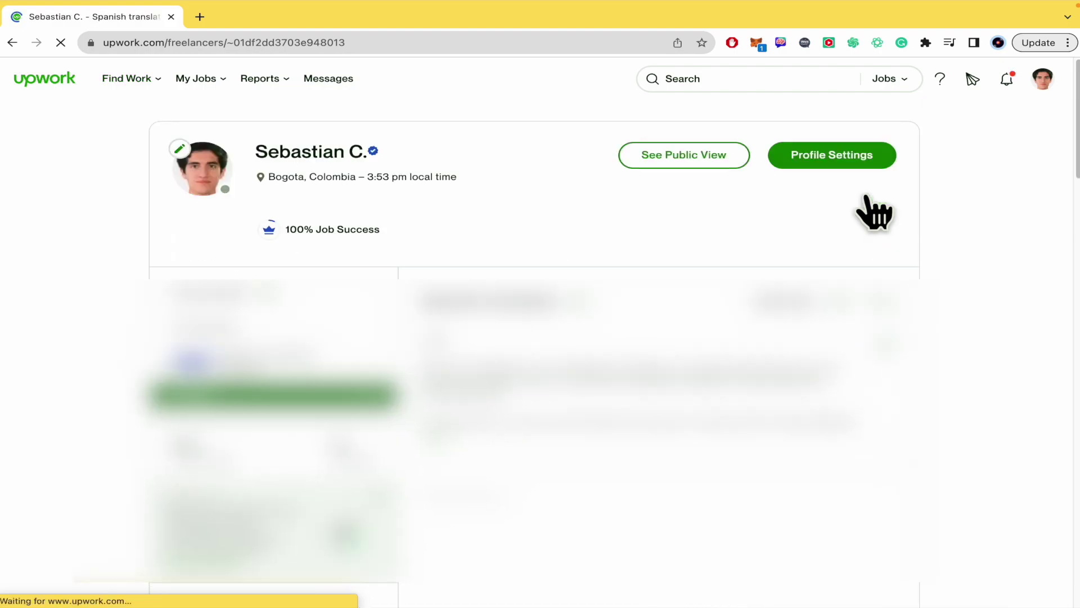
pyautogui.click(852, 165)
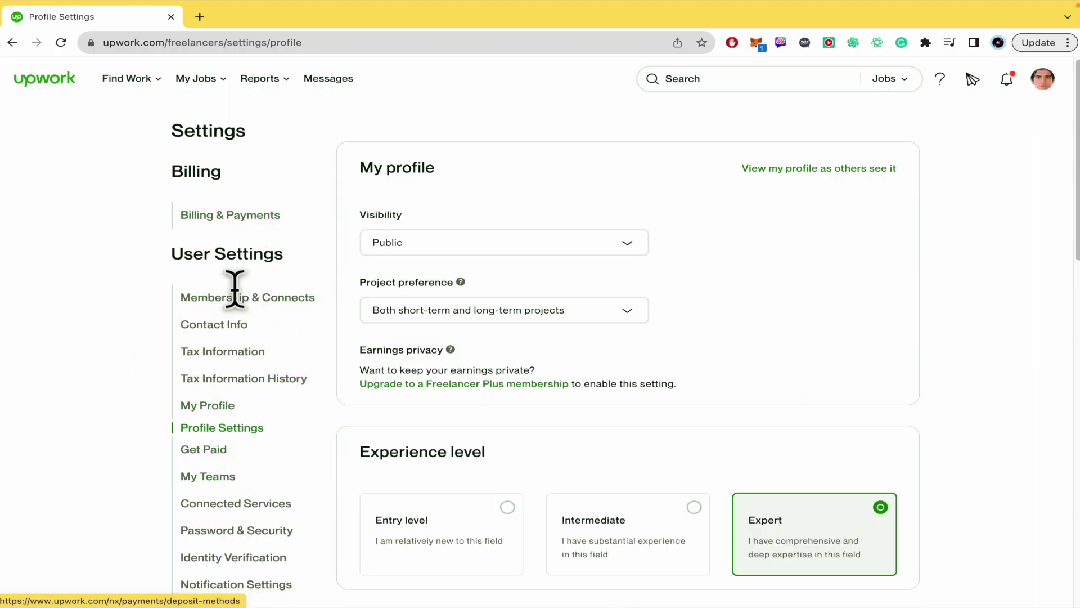
pyautogui.click(228, 324)
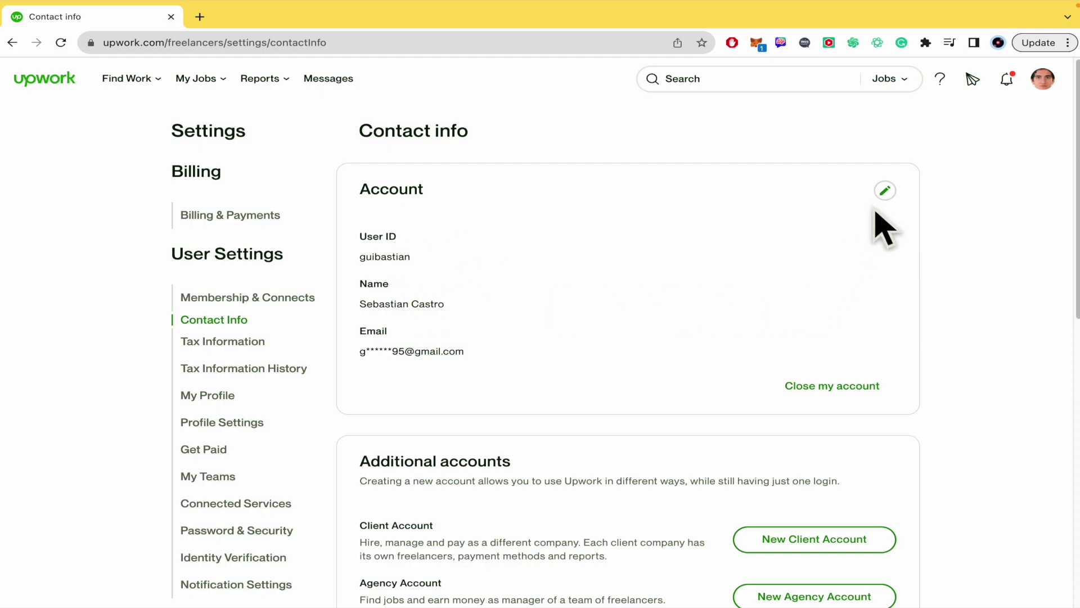
pyautogui.click(887, 192)
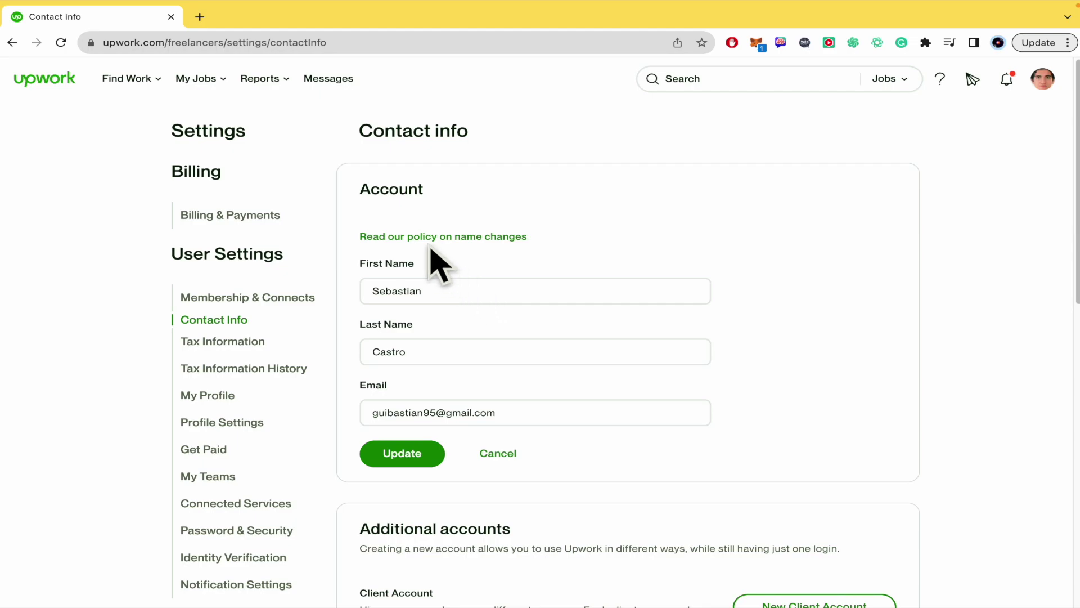
# - Open the name-change policy article and highlight the real-name, payment-match and abusive-name guidelines
pyautogui.click(473, 237)
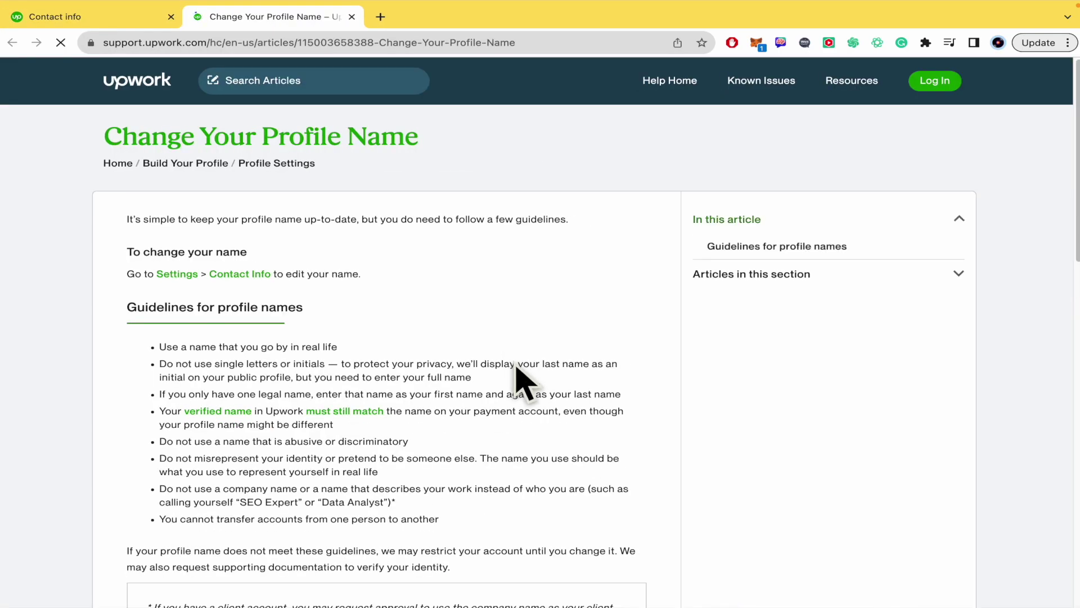
pyautogui.scroll(-2, 514, 361)
pyautogui.scroll(-1, 513, 361)
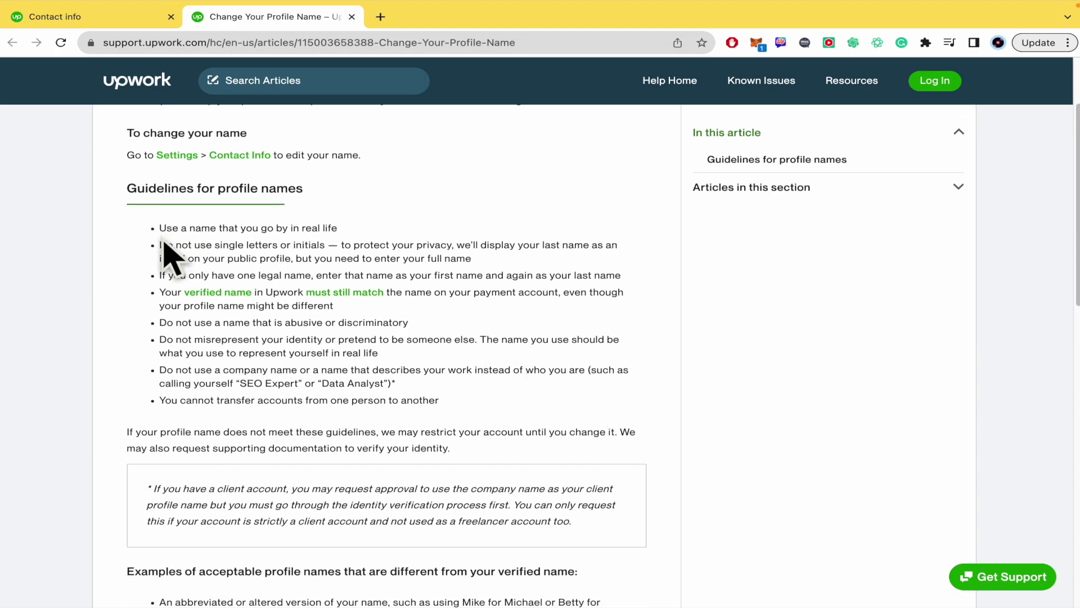
pyautogui.moveTo(159, 228); pyautogui.dragTo(337, 228)
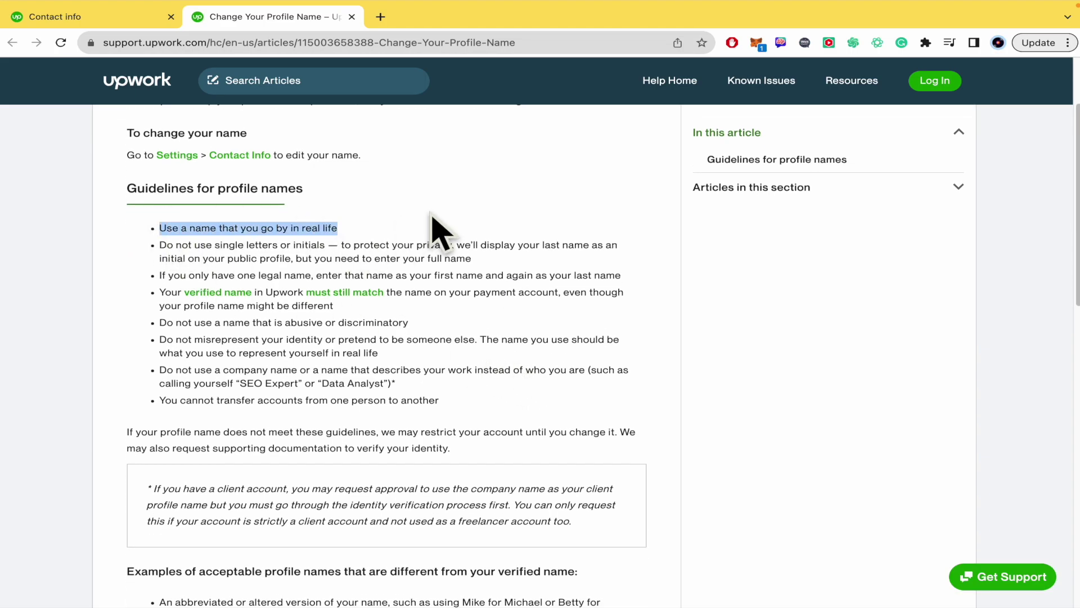
pyautogui.scroll(-2, 439, 232)
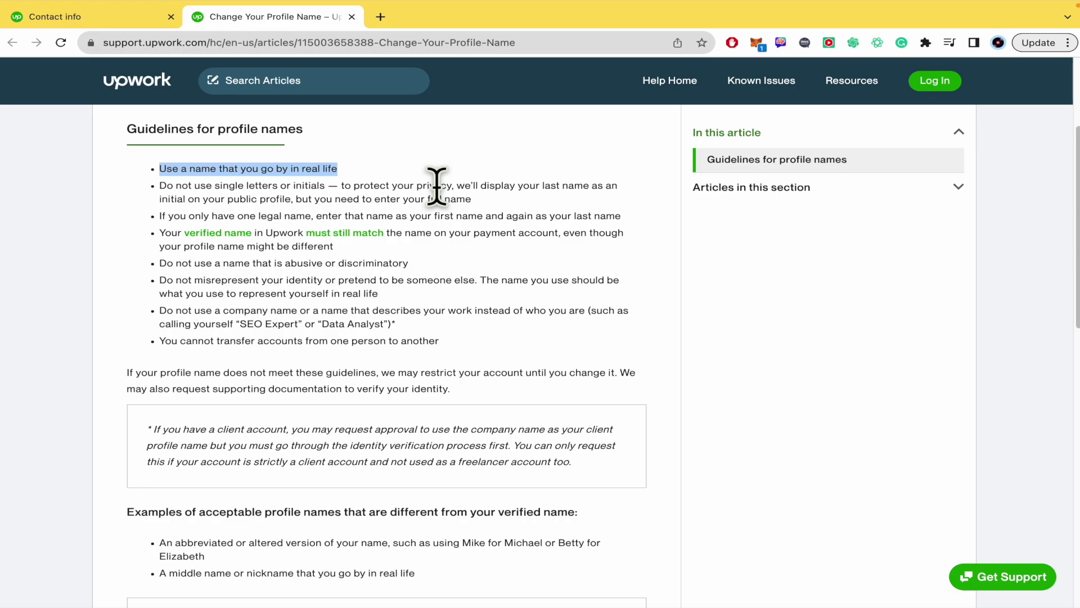
pyautogui.moveTo(158, 232); pyautogui.dragTo(372, 249)
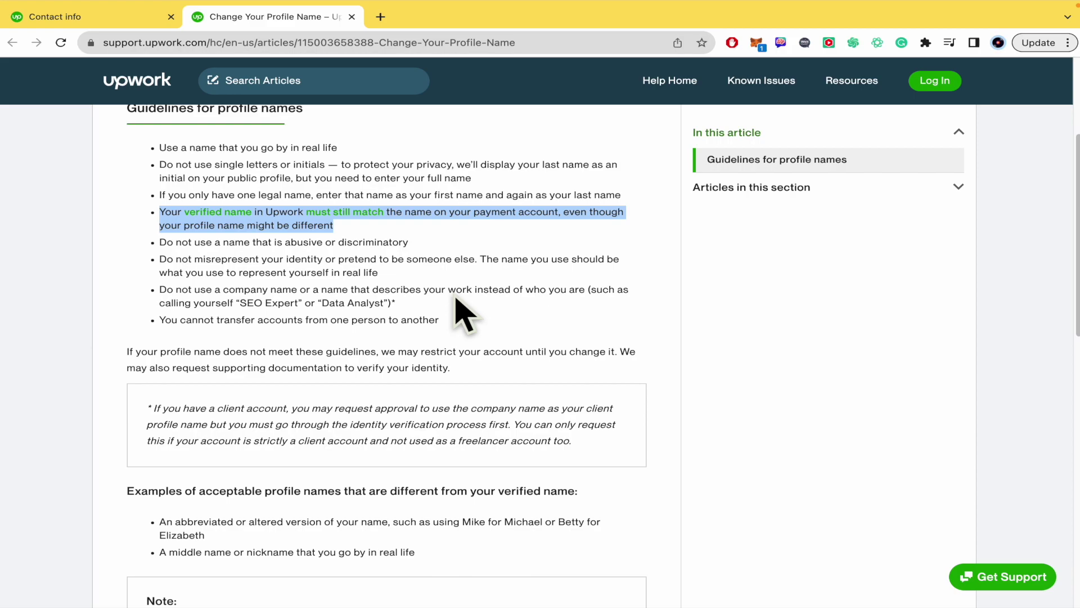
pyautogui.scroll(1, 456, 304)
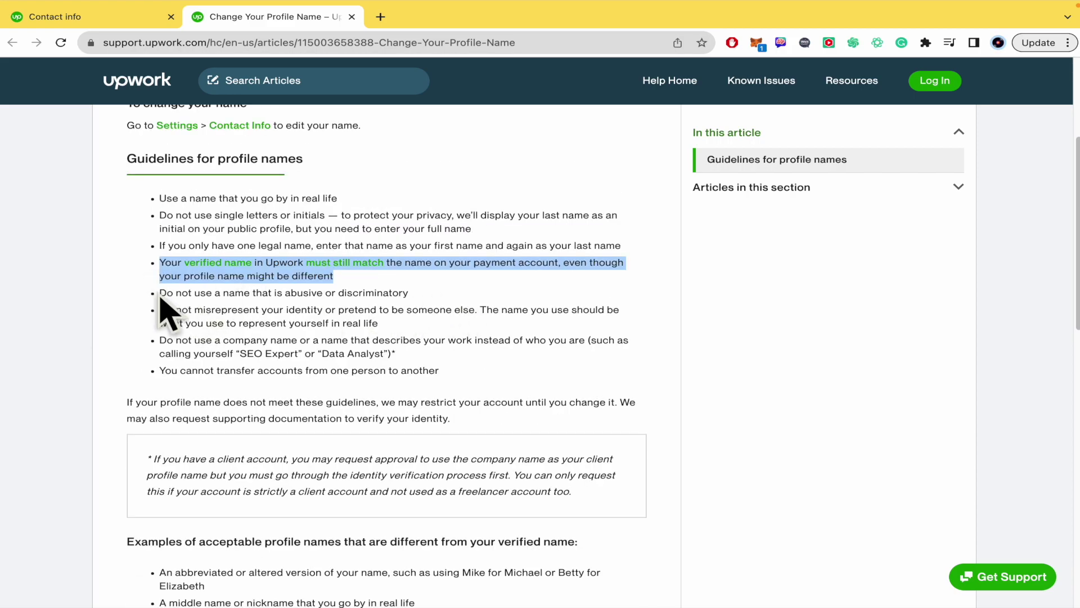
pyautogui.moveTo(160, 293); pyautogui.dragTo(272, 295)
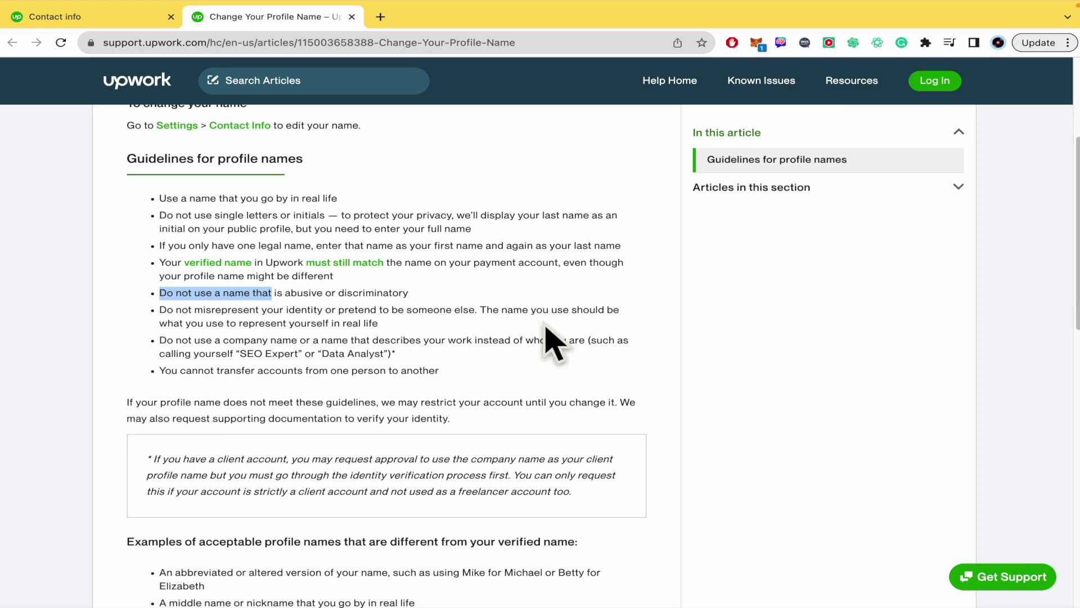
pyautogui.click(485, 309)
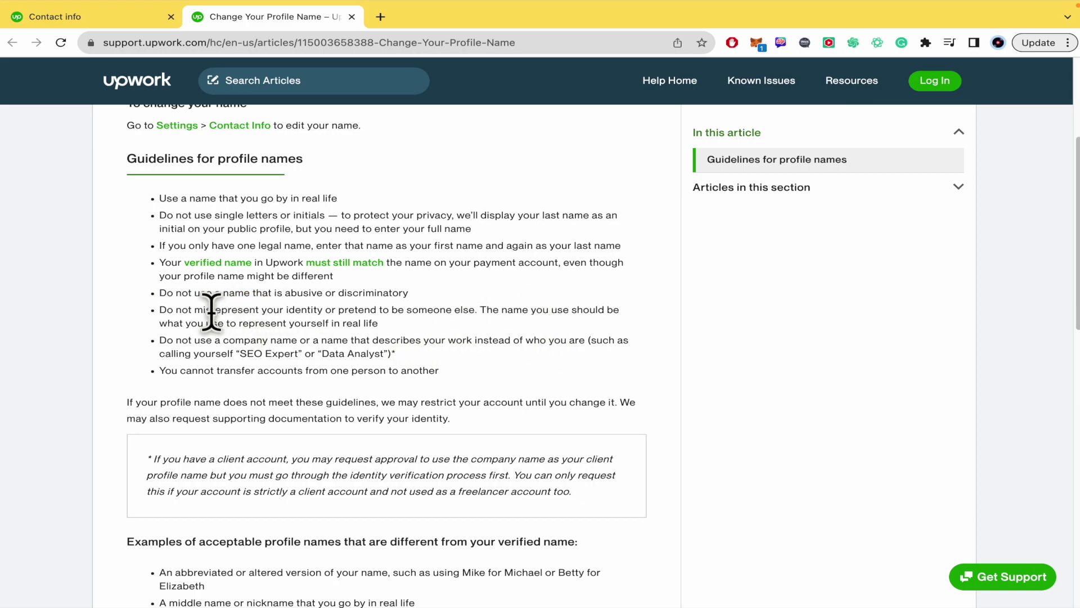
pyautogui.doubleClick(220, 310)
pyautogui.click(460, 347)
pyautogui.scroll(-3, 394, 338)
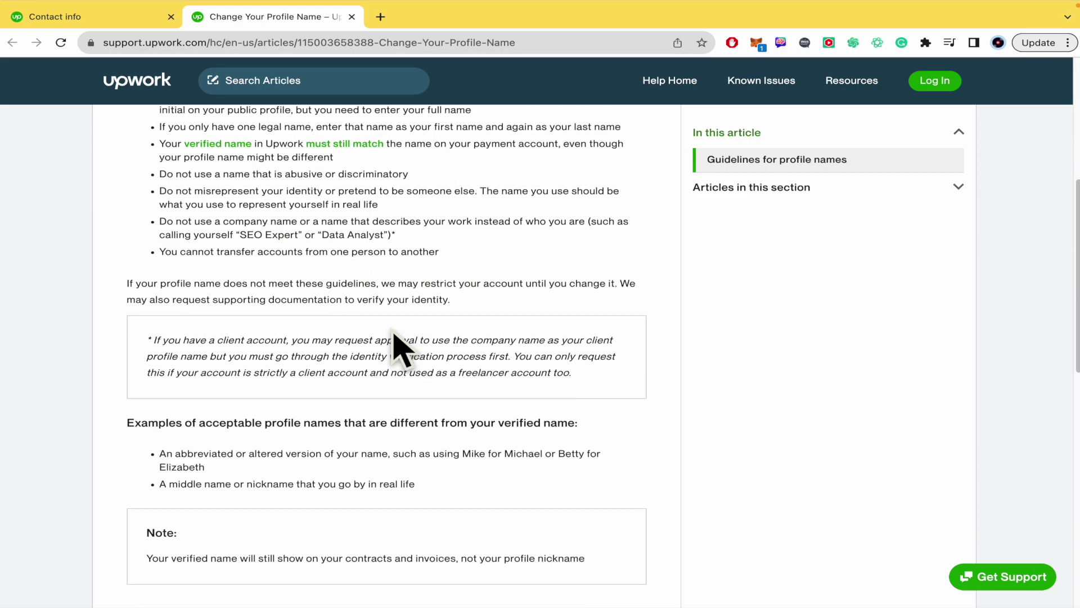
pyautogui.scroll(-2, 393, 338)
pyautogui.scroll(-2, 394, 337)
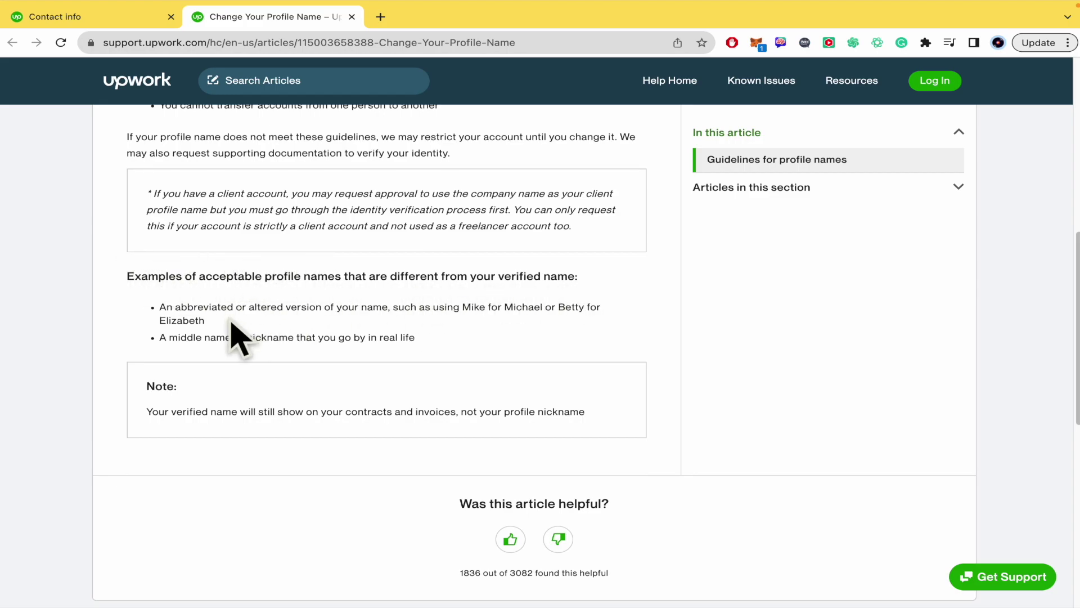
pyautogui.moveTo(207, 320); pyautogui.dragTo(164, 307)
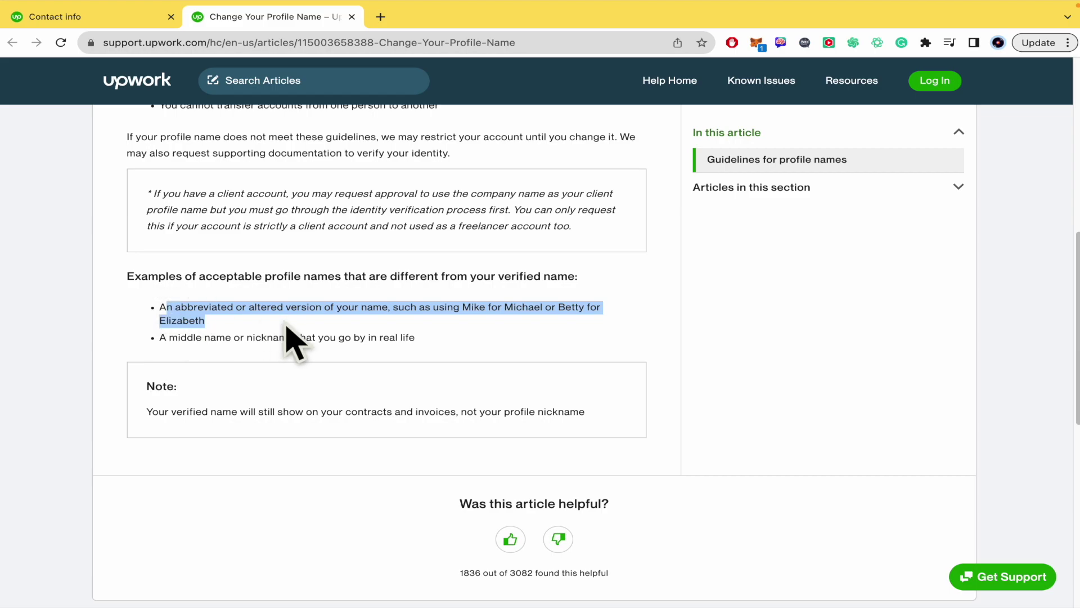
pyautogui.click(456, 342)
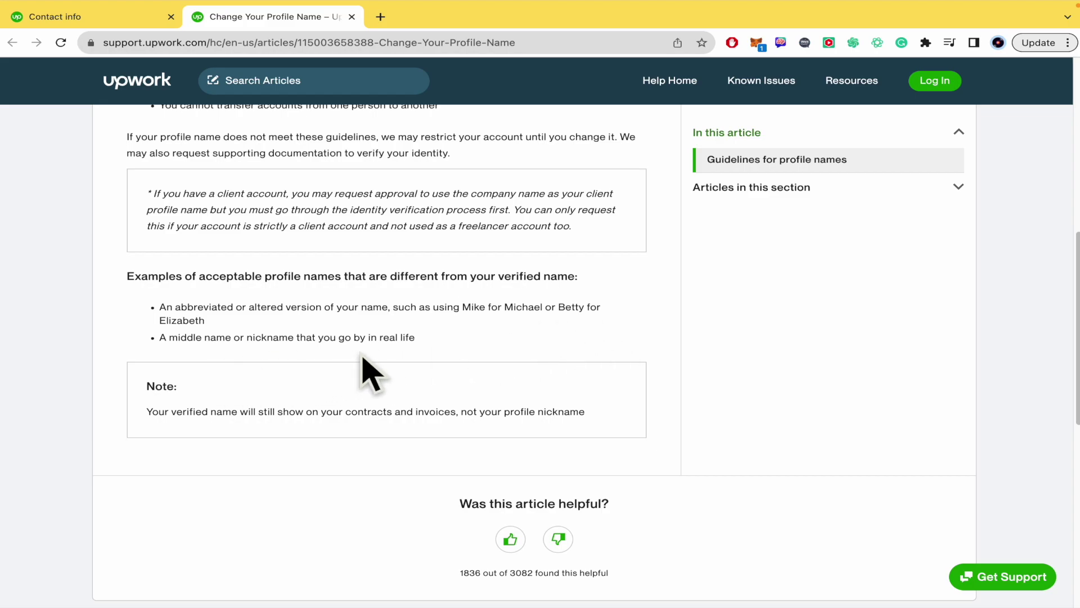
pyautogui.scroll(-1, 363, 405)
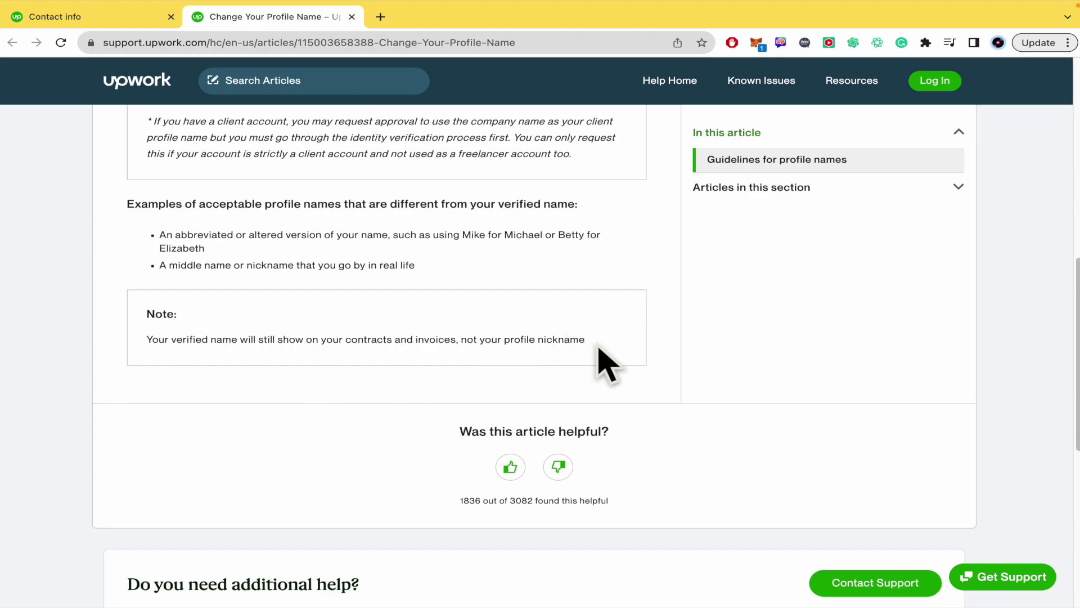
pyautogui.moveTo(590, 342); pyautogui.dragTo(145, 342)
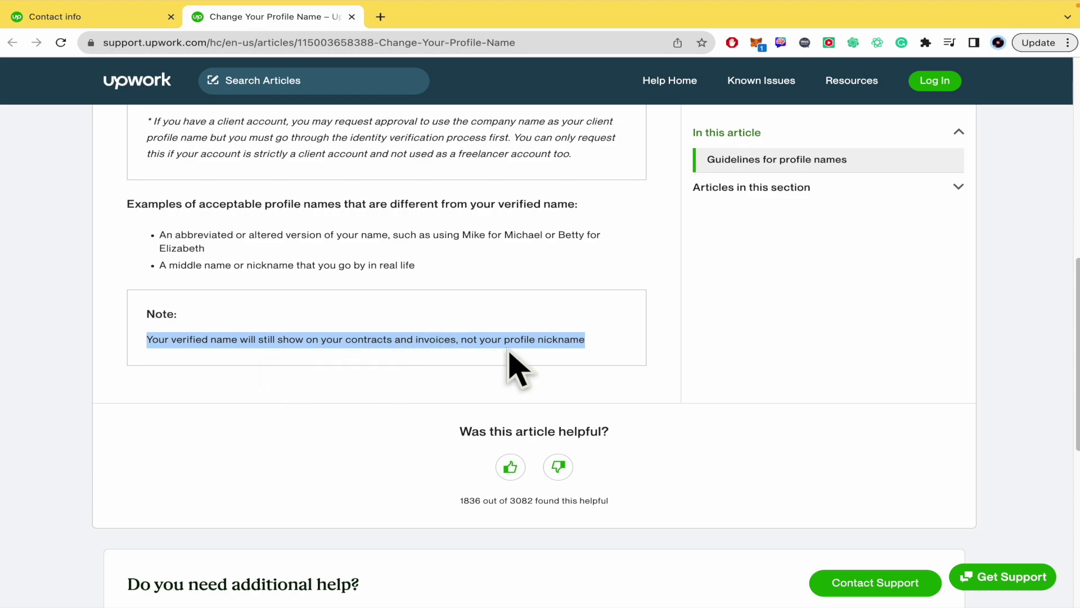
pyautogui.scroll(5, 517, 369)
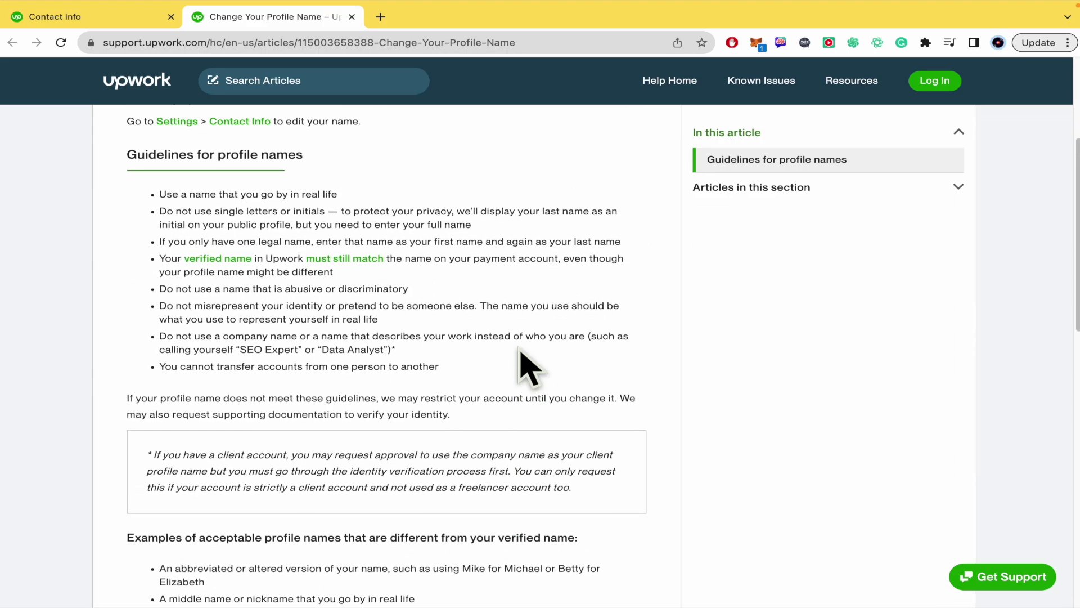
pyautogui.click(127, 17)
# - Return to the First Name field and save the Account name changes with Update
pyautogui.click(546, 290)
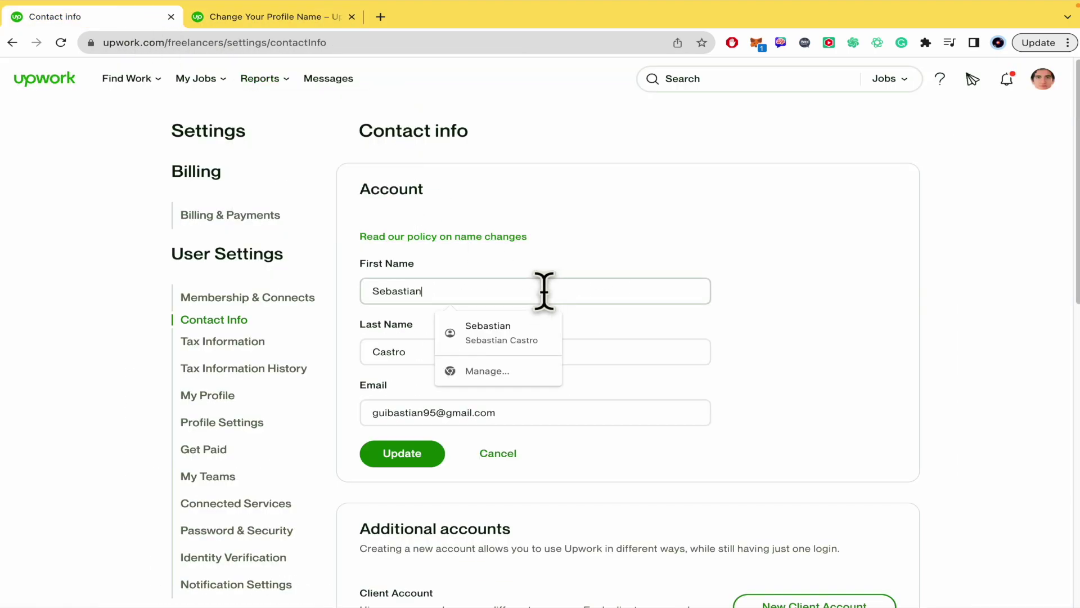
pyautogui.click(401, 454)
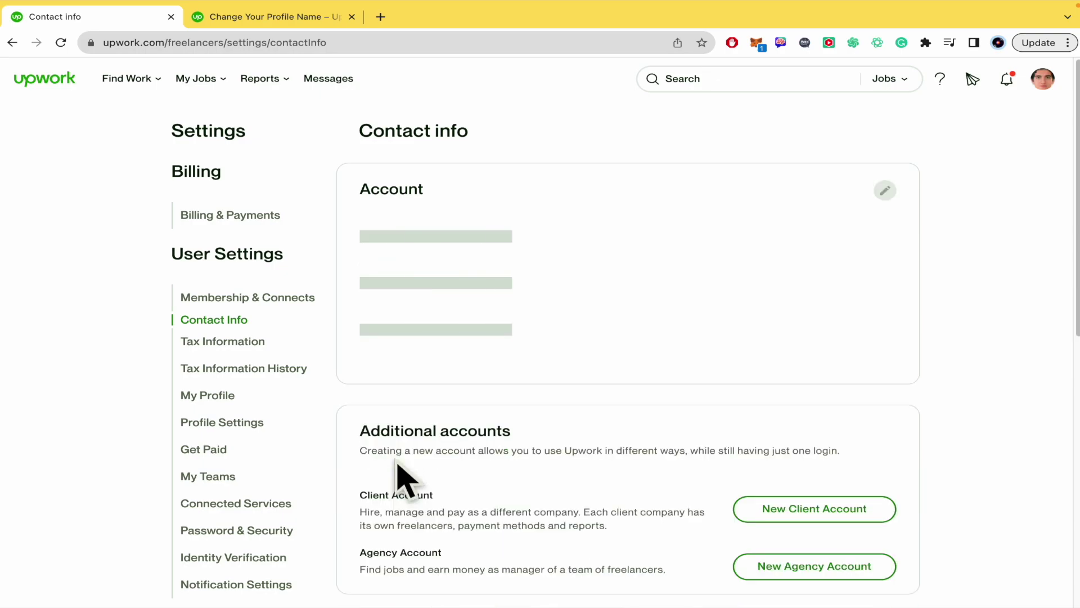